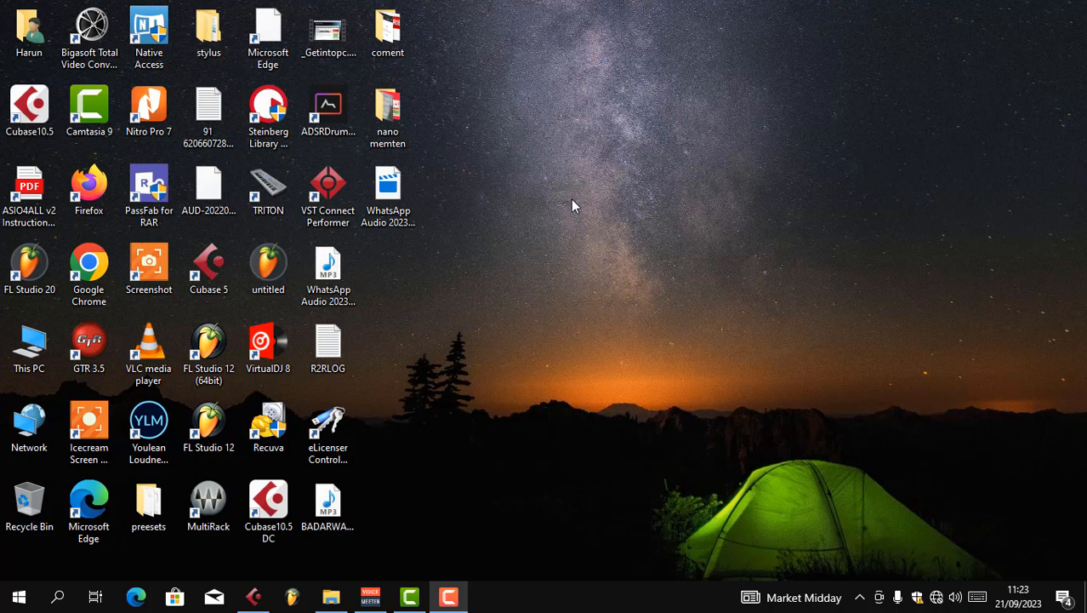
Open the Focusrite USB 2.0 Audio Control Panel and move its window clear of the desktop icons.
left_click(57, 597)
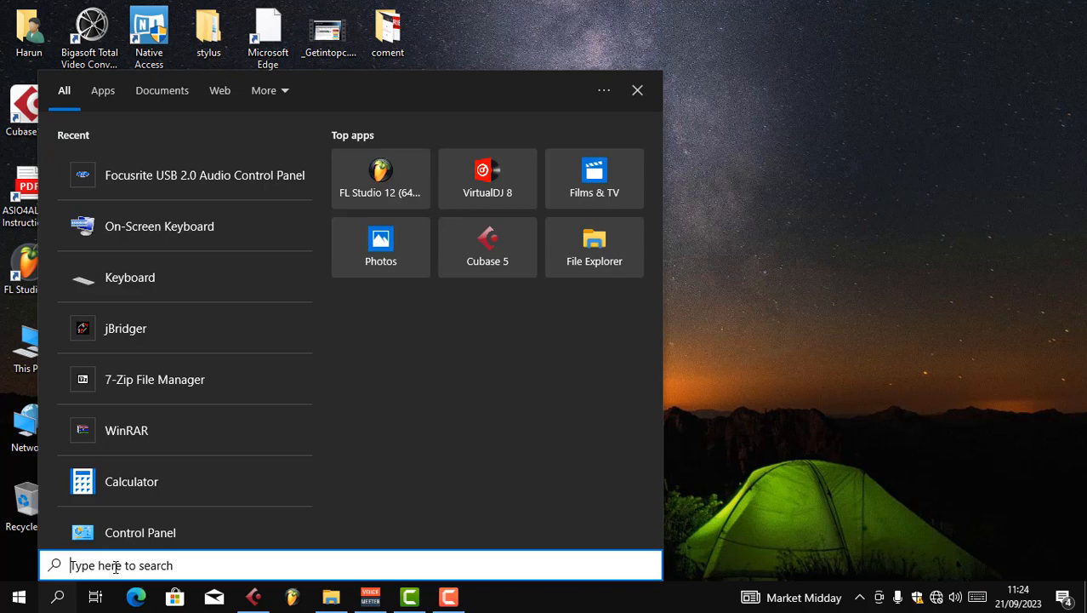
left_click(251, 181)
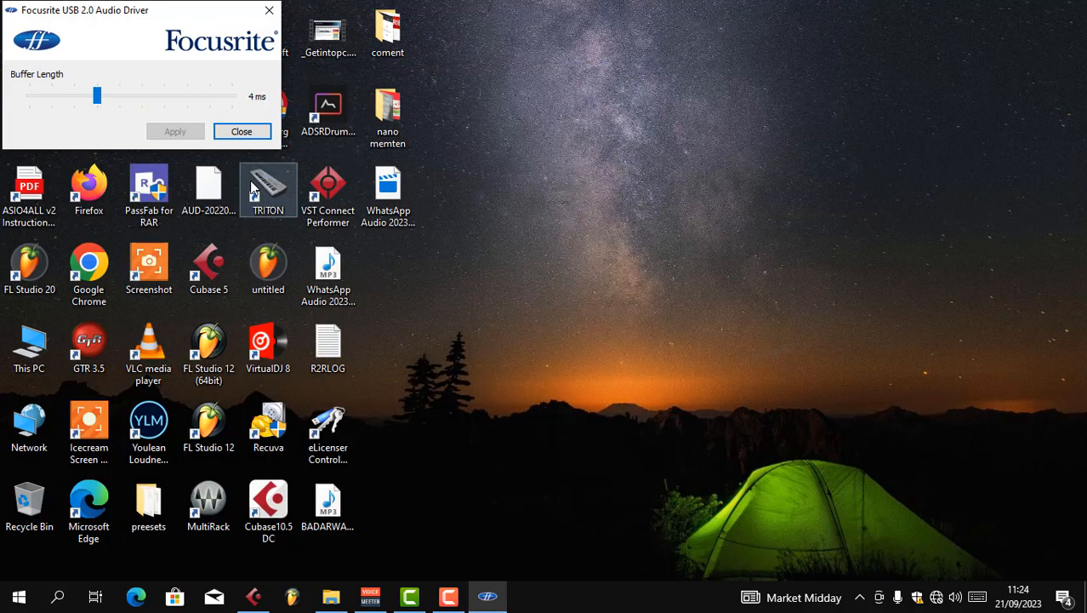
left_click_drag(149, 12, 579, 66)
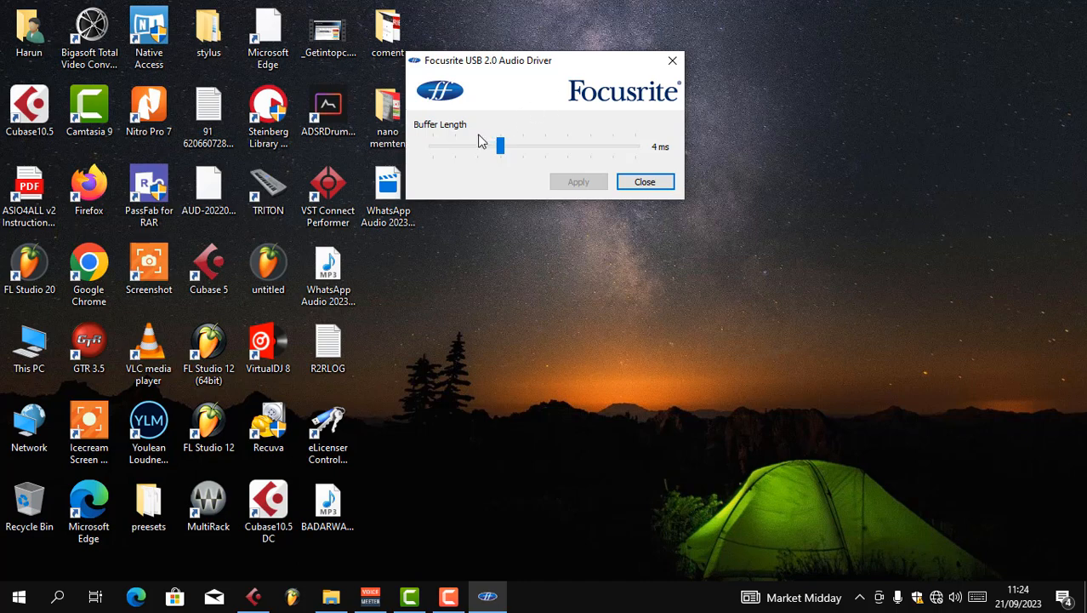
Try different buffer lengths in the Focusrite audio driver, sweeping between 1 ms and 10 ms.
left_click_drag(501, 146, 606, 155)
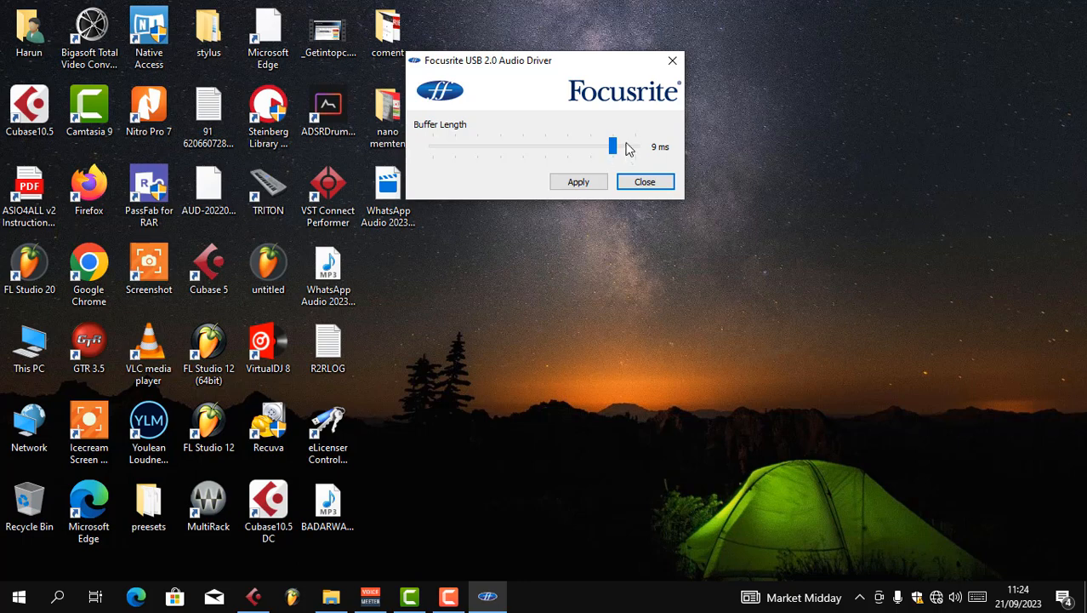
left_click_drag(628, 155, 638, 157)
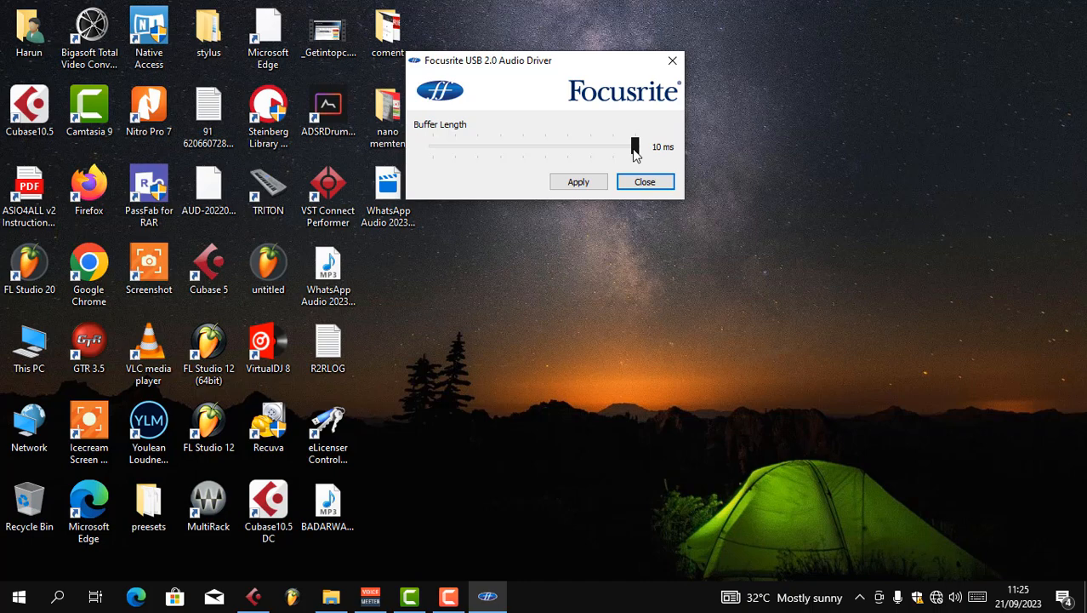
left_click_drag(634, 150, 451, 152)
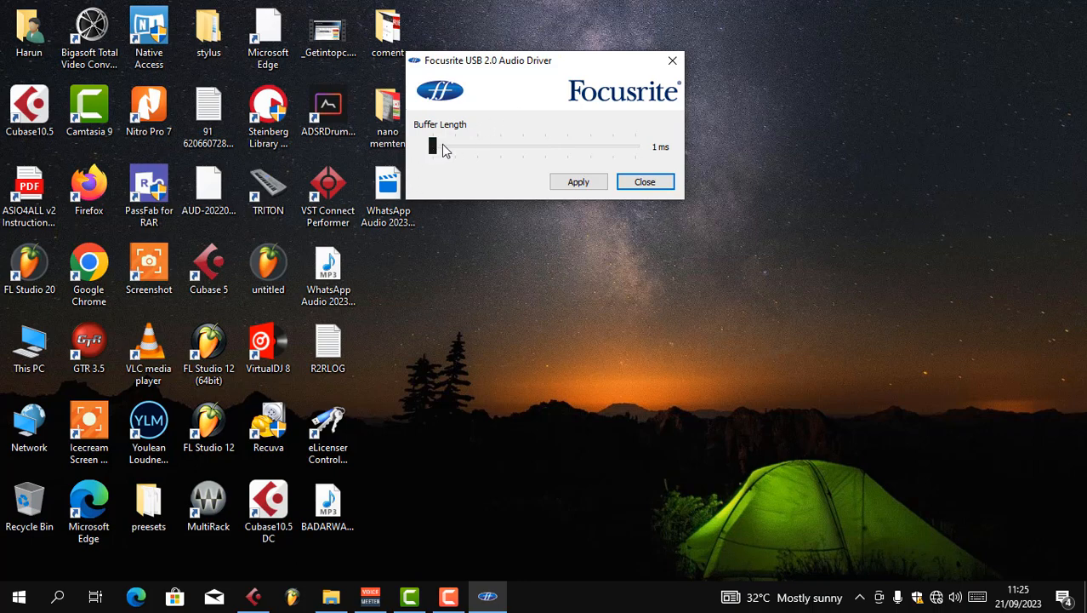
left_click_drag(437, 146, 639, 154)
left_click(561, 149)
left_click(559, 151)
left_click_drag(559, 154, 672, 150)
left_click_drag(636, 153, 431, 166)
Set the Focusrite driver's buffer length to 4 ms, apply it and close the driver window.
left_click_drag(436, 153, 492, 153)
left_click(464, 150)
left_click_drag(465, 151, 504, 150)
left_click(574, 180)
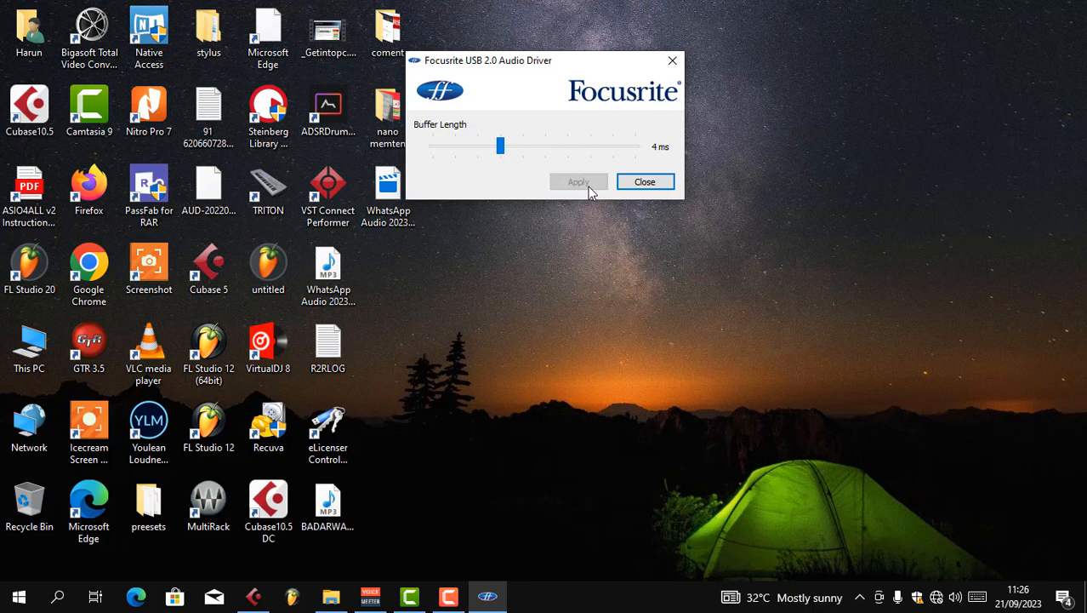
left_click(645, 184)
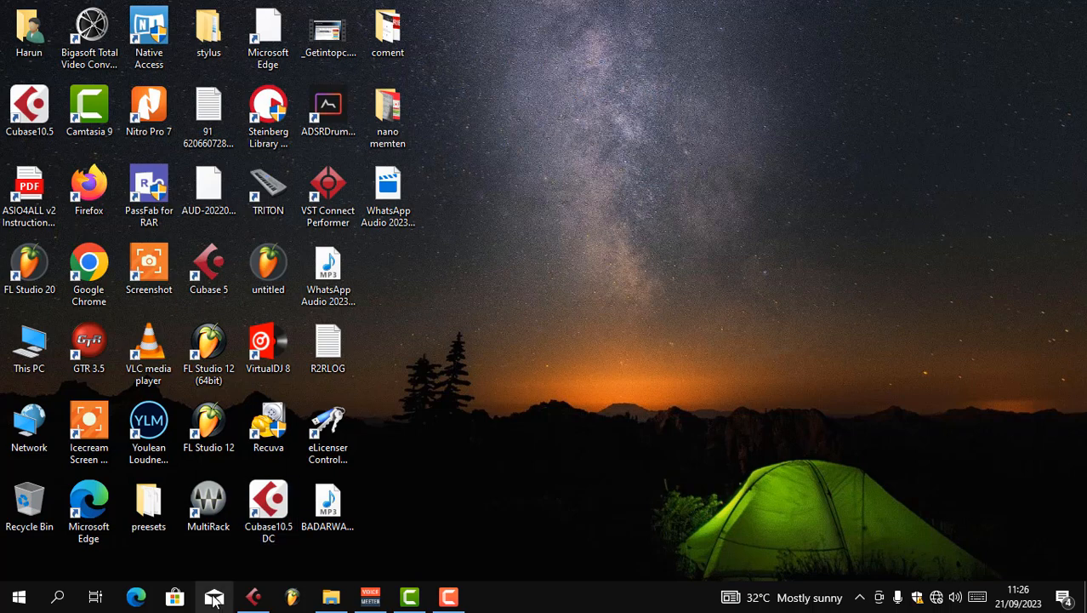
Switch to Cubase 5 and look through the available sample rates in the Project Setup without keeping changes.
left_click(255, 596)
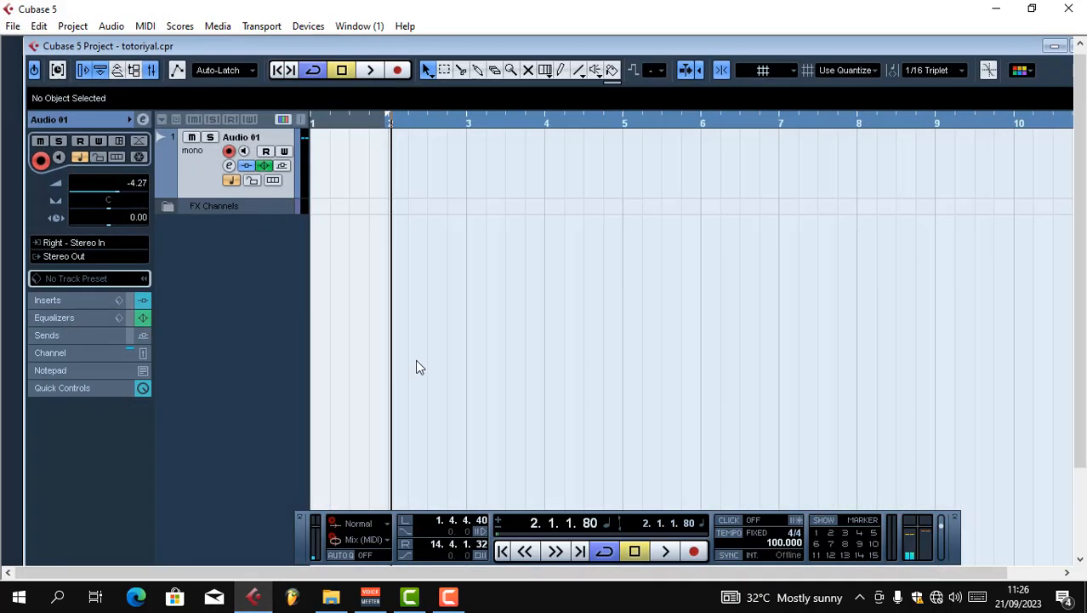
key("shift+s")
left_click(430, 313)
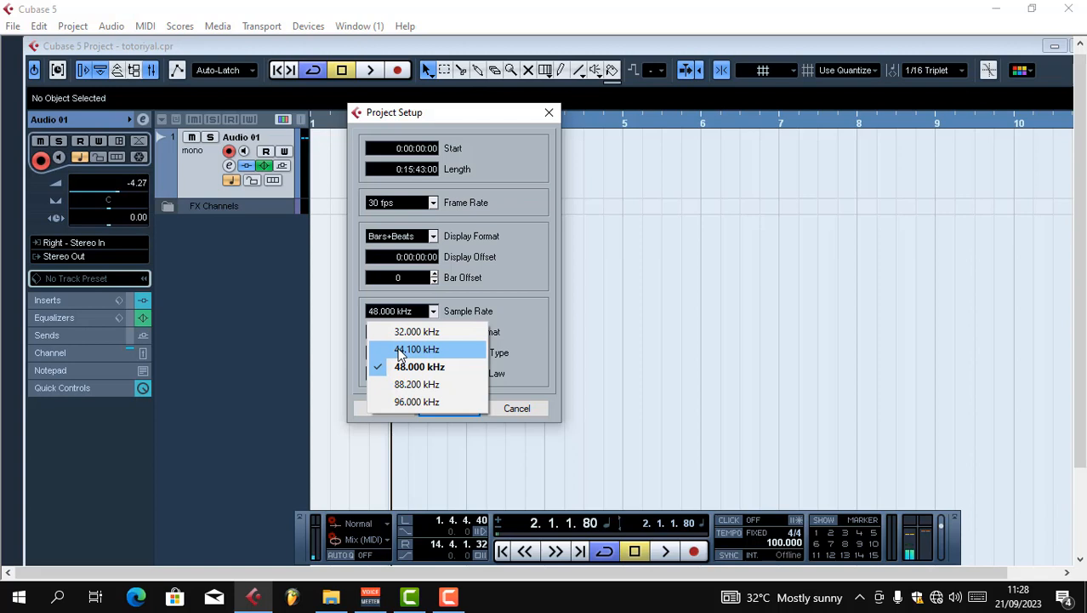
left_click(456, 124)
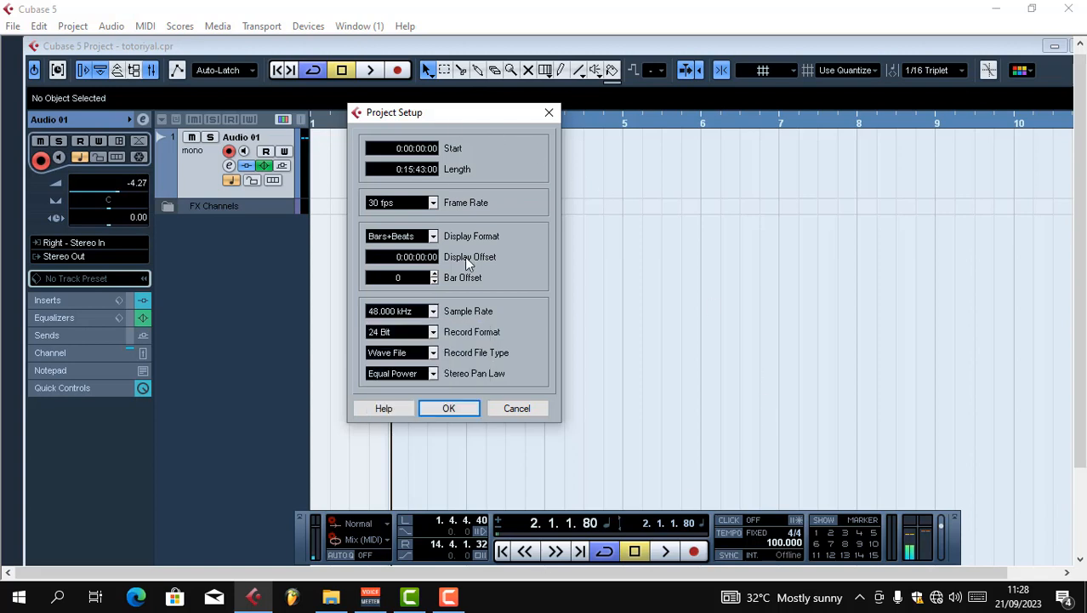
left_click(431, 311)
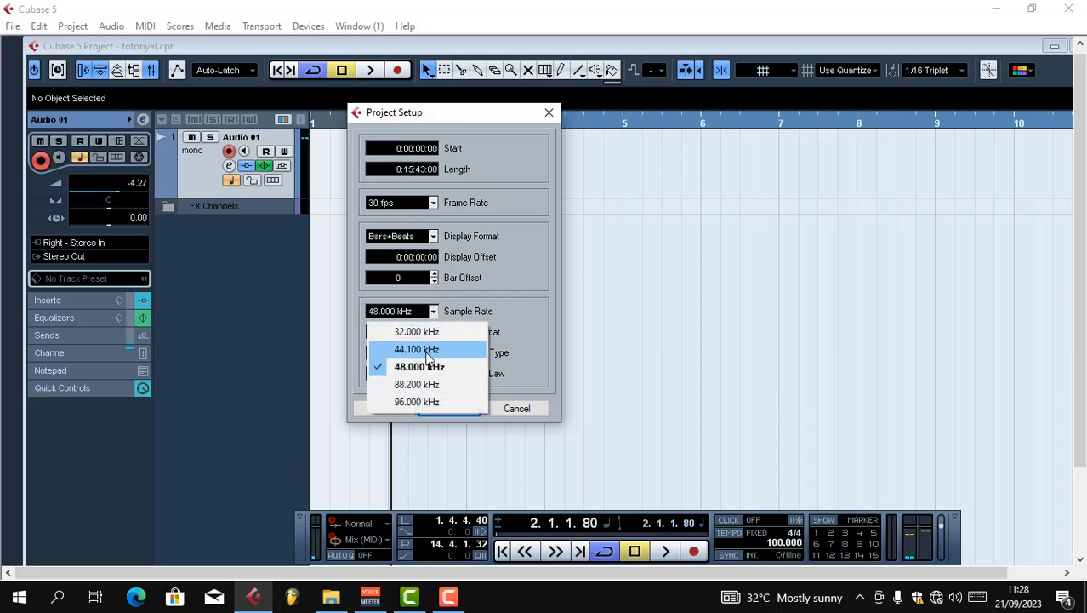
left_click(428, 353)
left_click(515, 410)
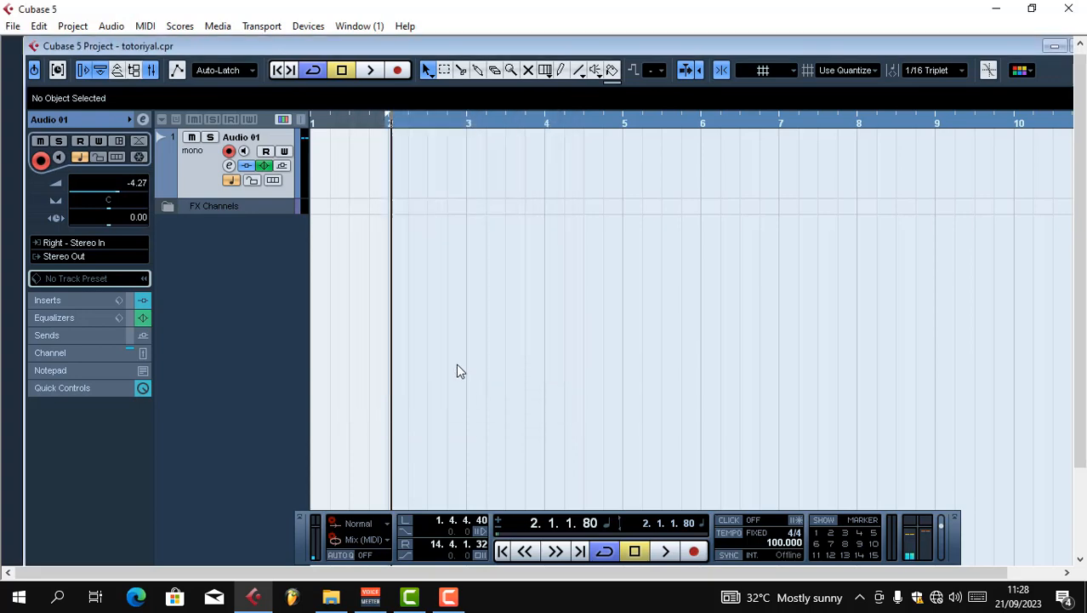
Try to set the project's sample rate to 44.100 kHz with a 24 Bit record format in the Project Setup.
left_click(70, 28)
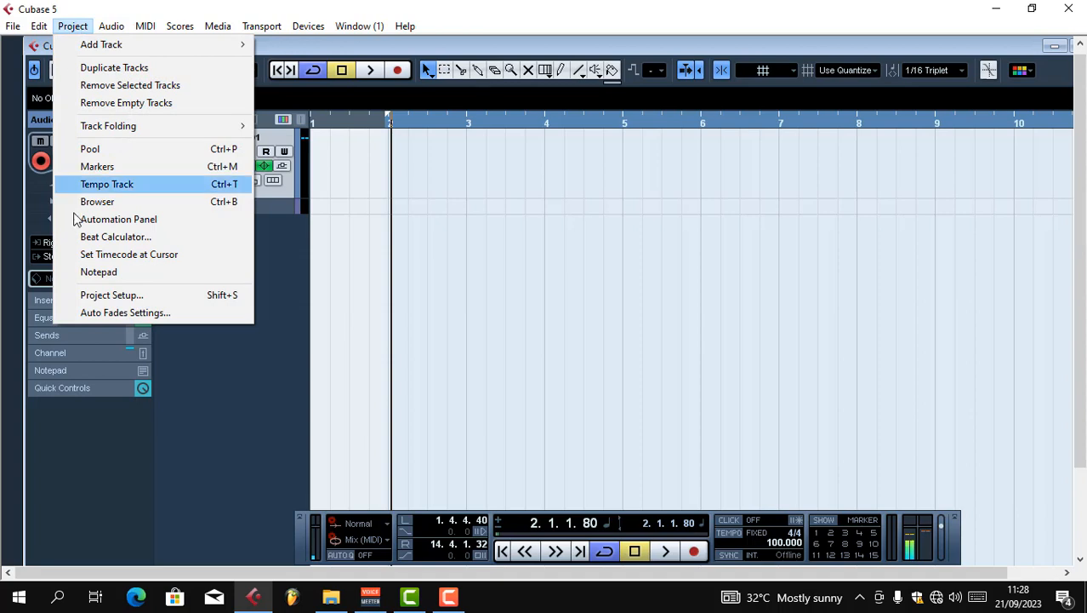
left_click(110, 295)
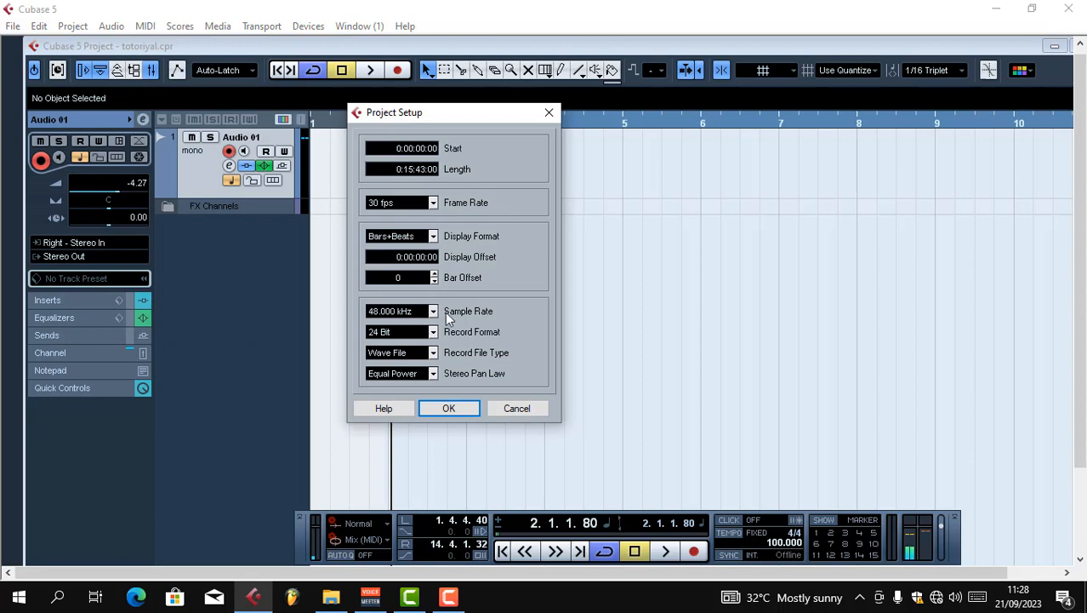
left_click(432, 311)
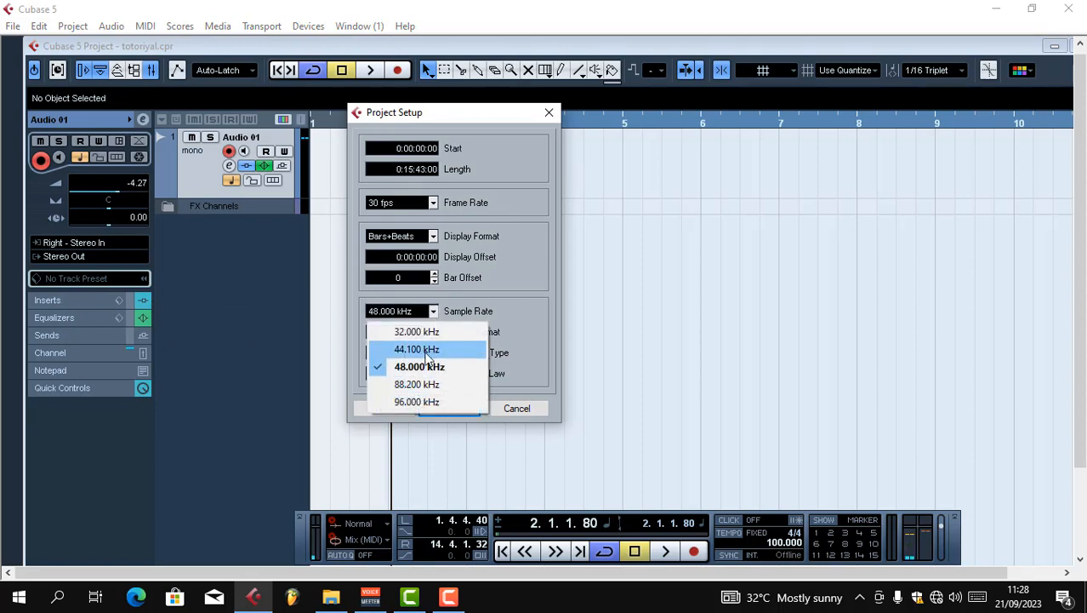
left_click(418, 350)
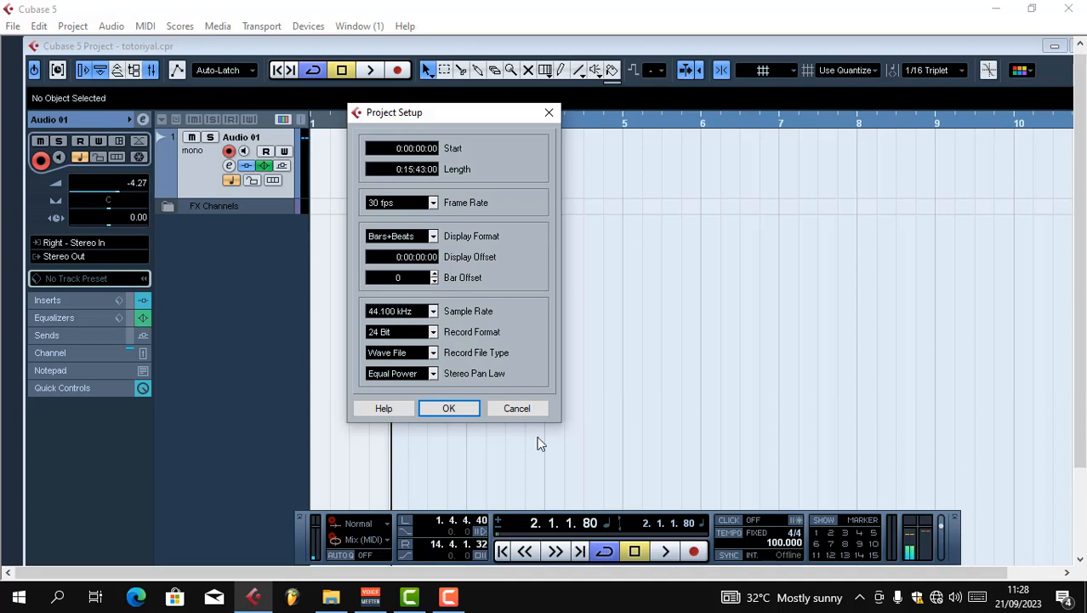
left_click(433, 332)
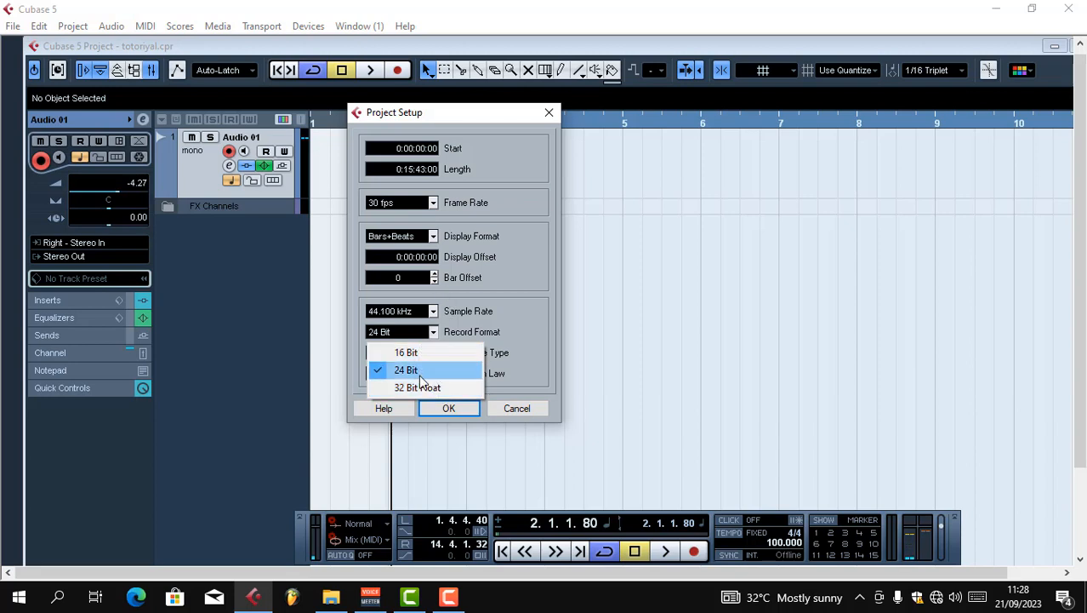
left_click(427, 373)
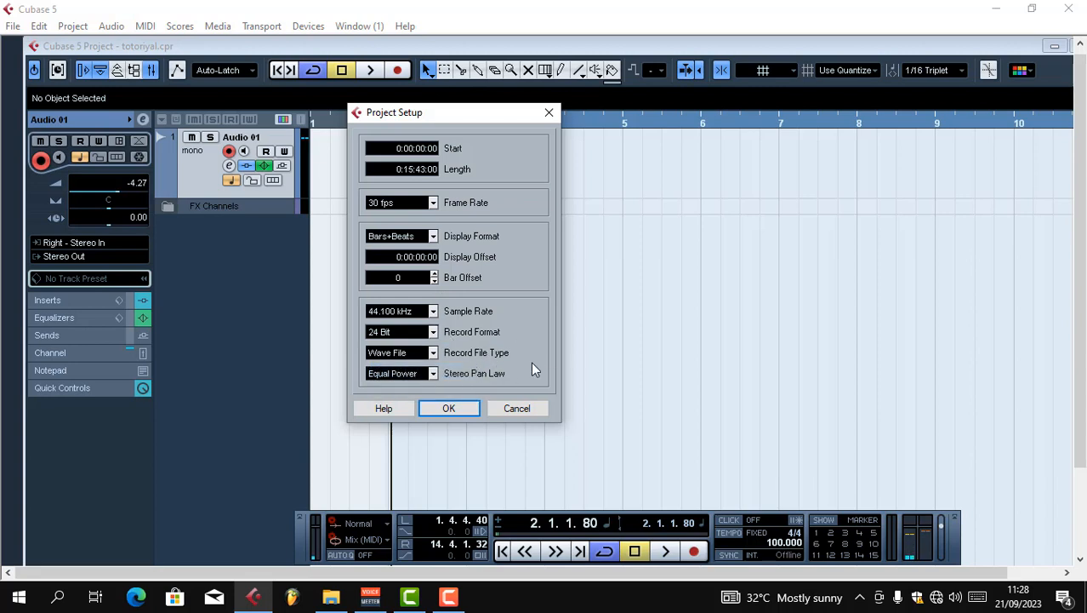
left_click(448, 409)
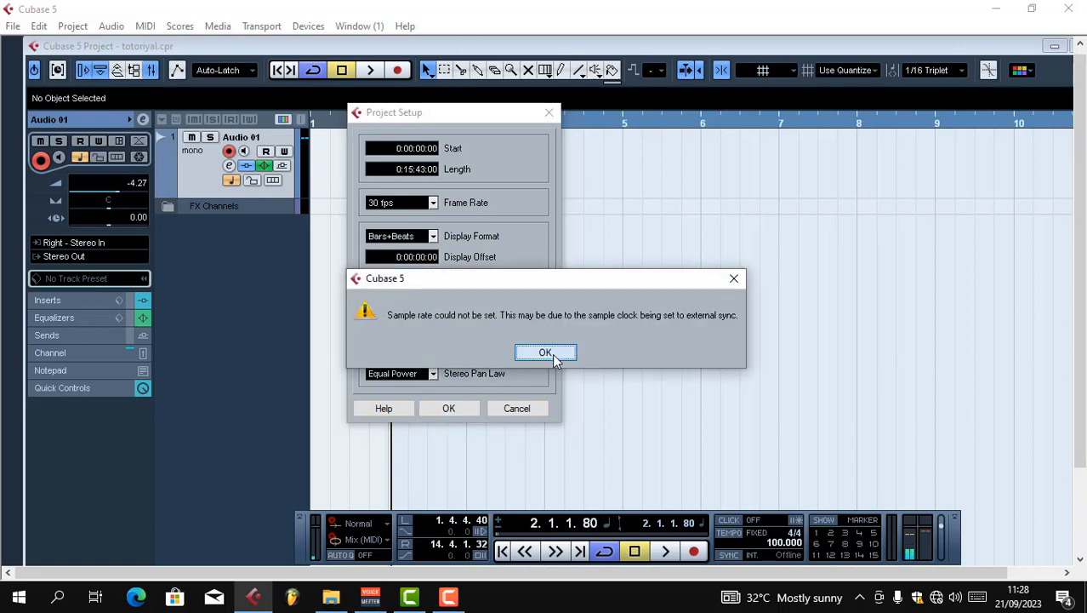
left_click(552, 354)
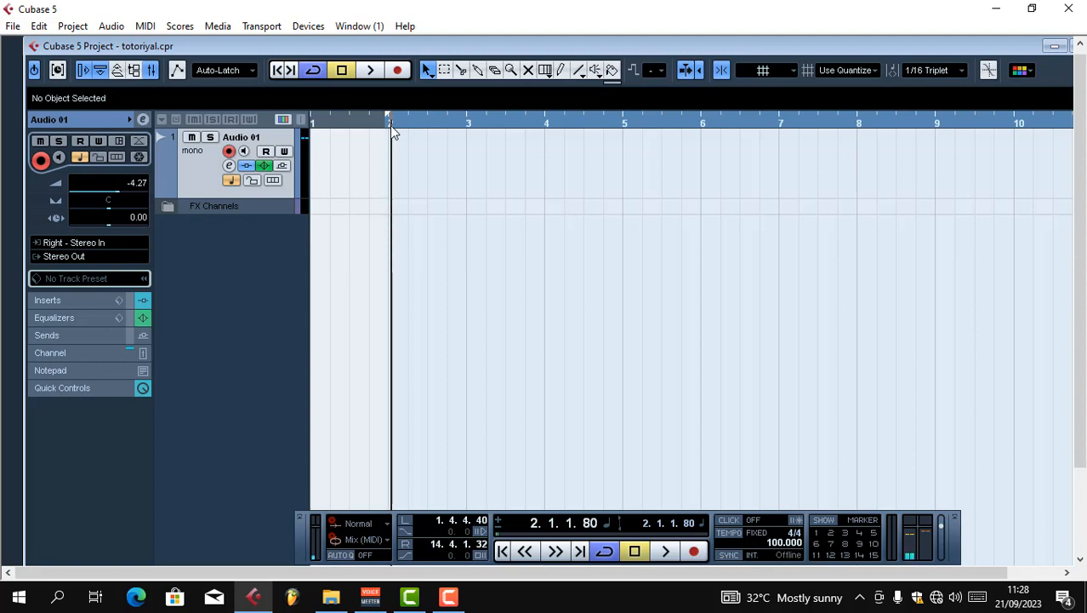
Record a short test take on the Audio 01 track from bar 2 and delete it after playing it back.
key("KP_Multiply")
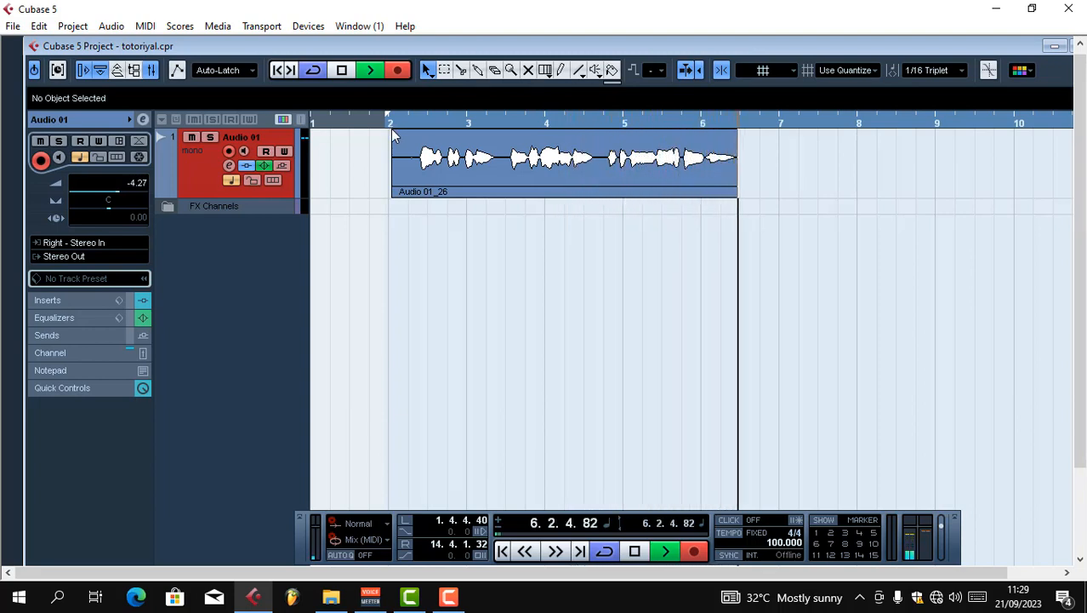
key("space")
left_click(417, 121)
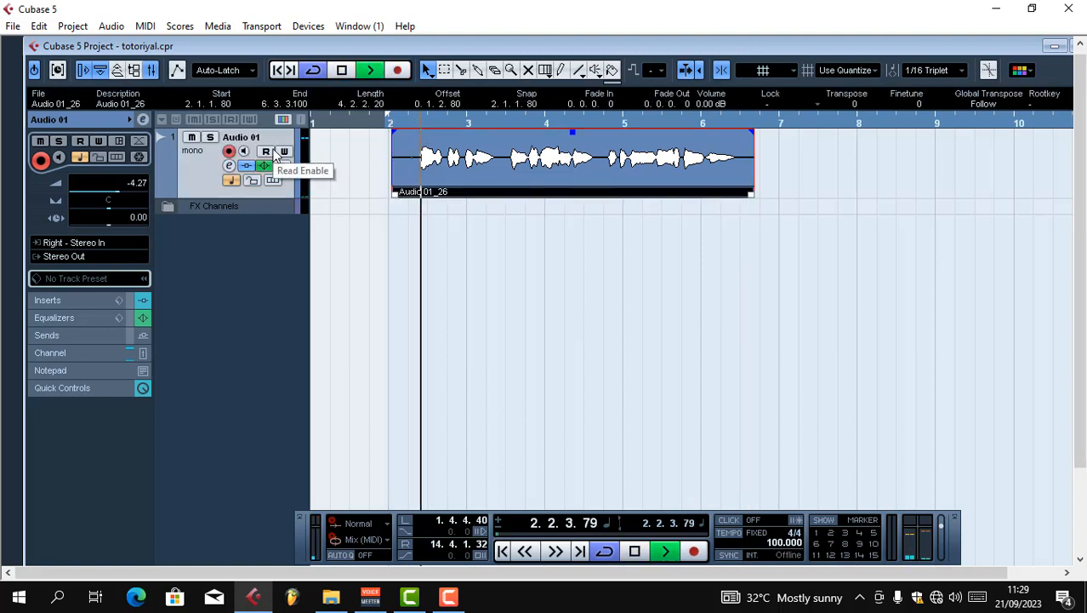
key("Delete")
Open the Stereo Out channel settings from the mixer and load Maserati GRP Stereo into its first insert slot.
key("F3")
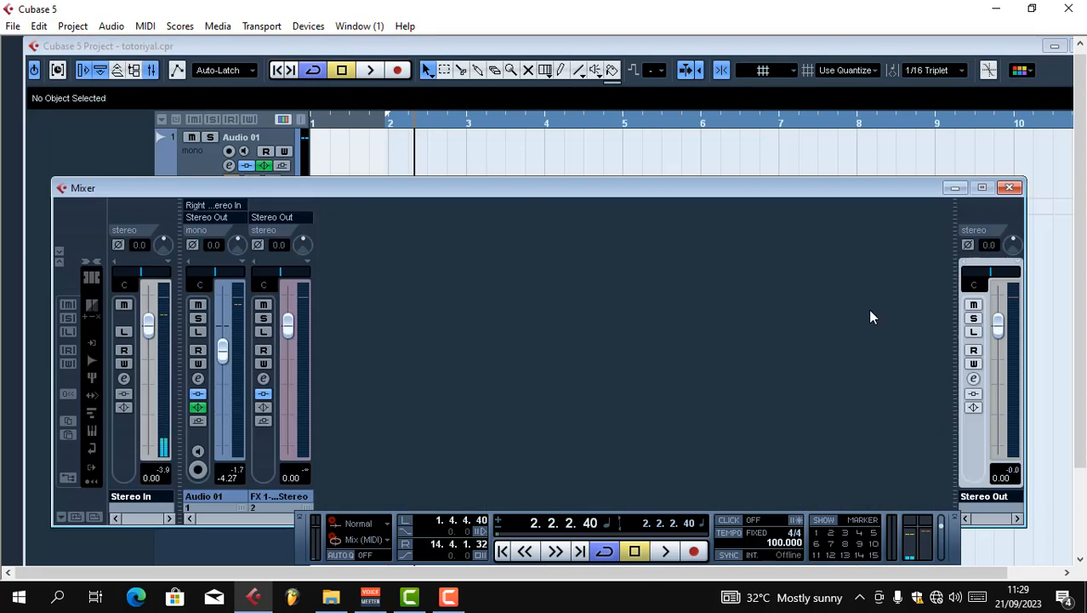
left_click_drag(775, 188, 787, 188)
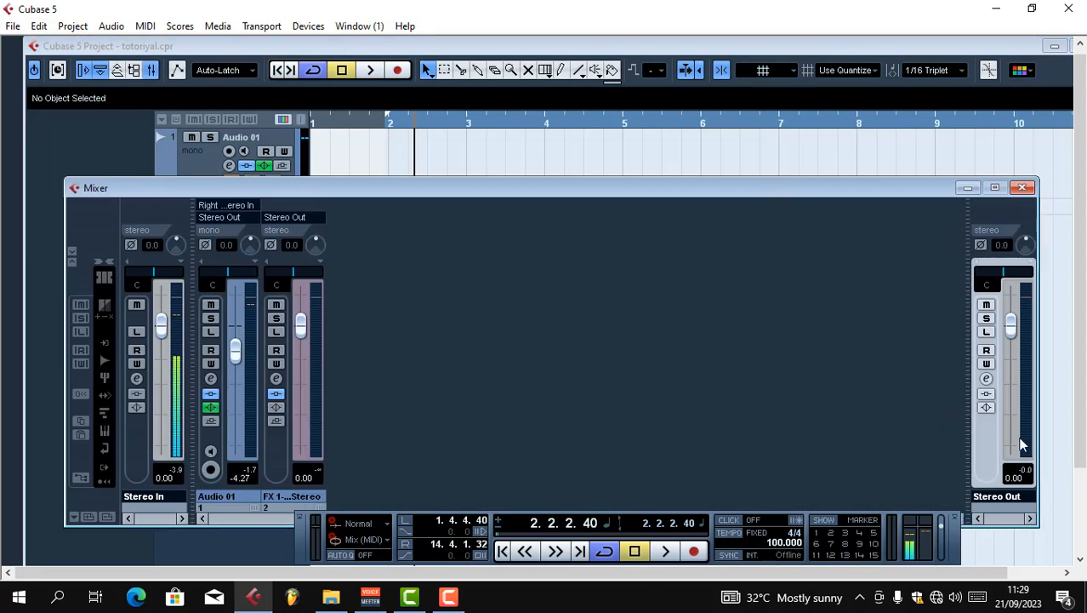
left_click(986, 379)
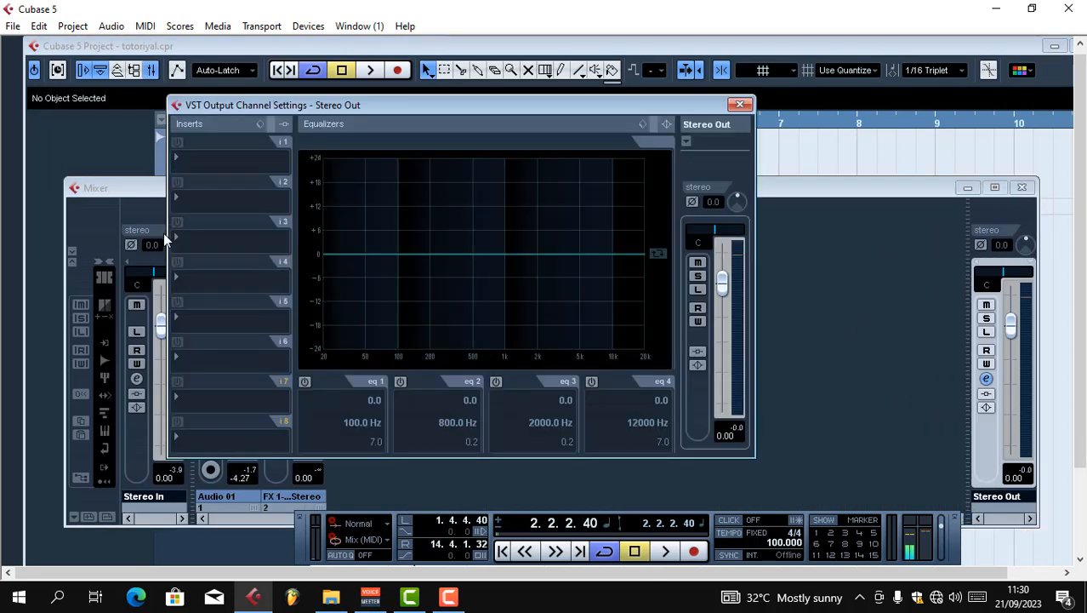
left_click_drag(301, 102, 374, 108)
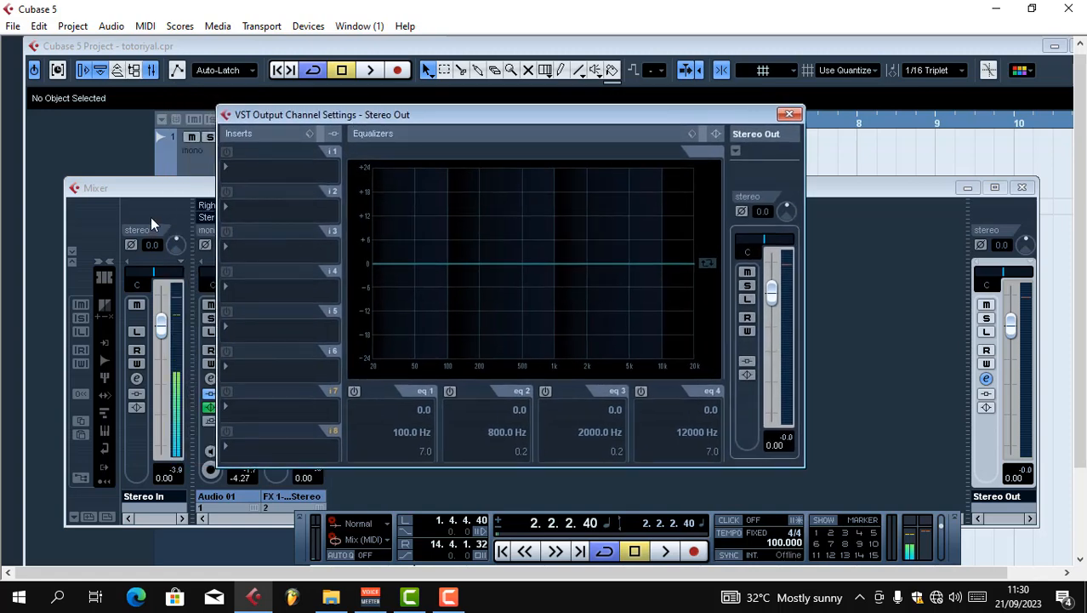
left_click(234, 165)
mouse_move(339, 77)
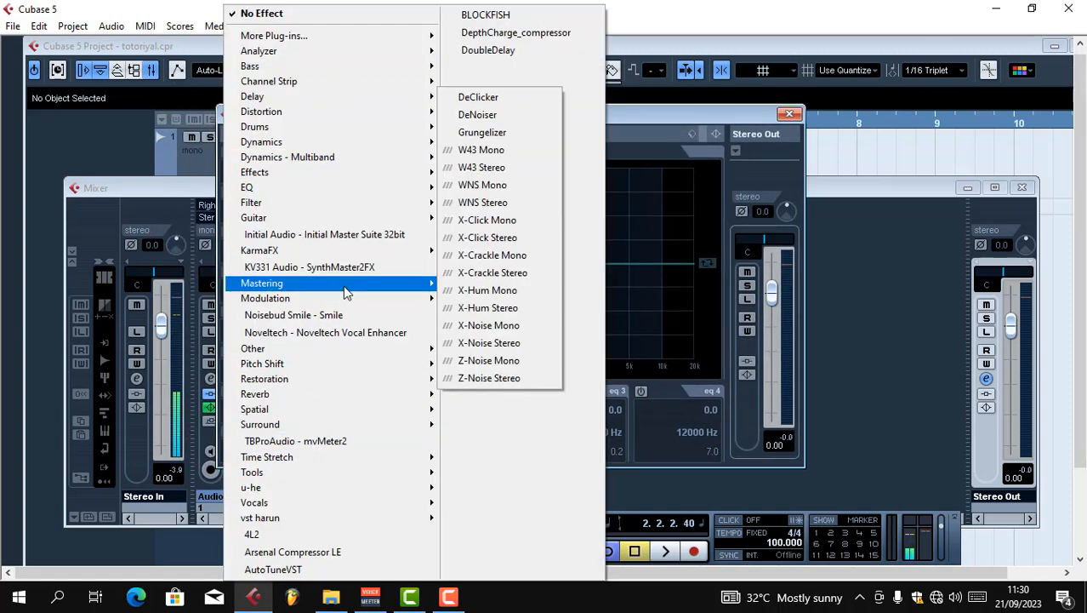
mouse_move(341, 283)
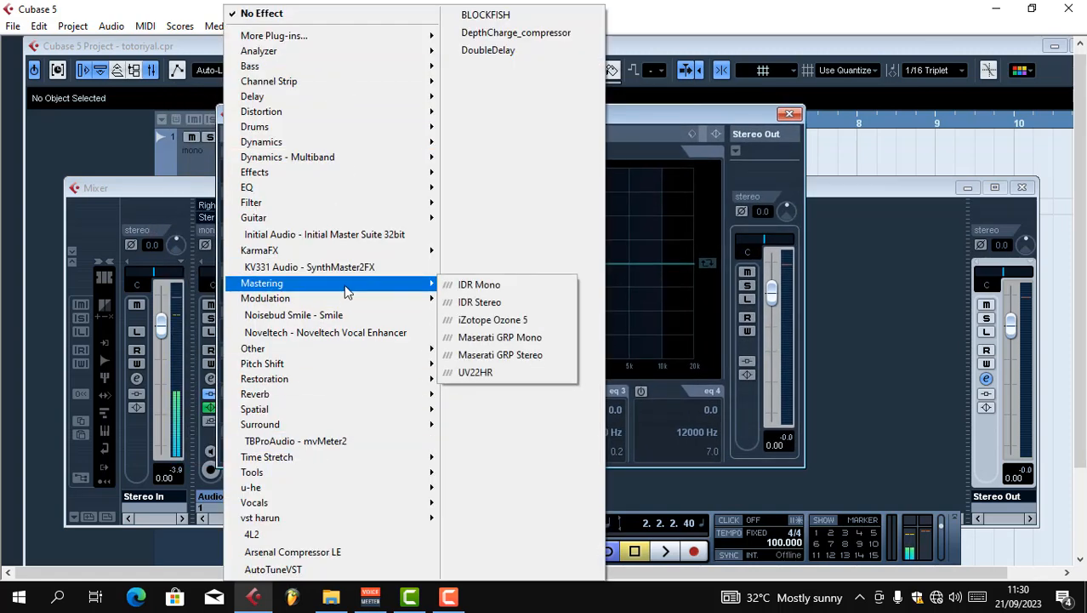
left_click(550, 361)
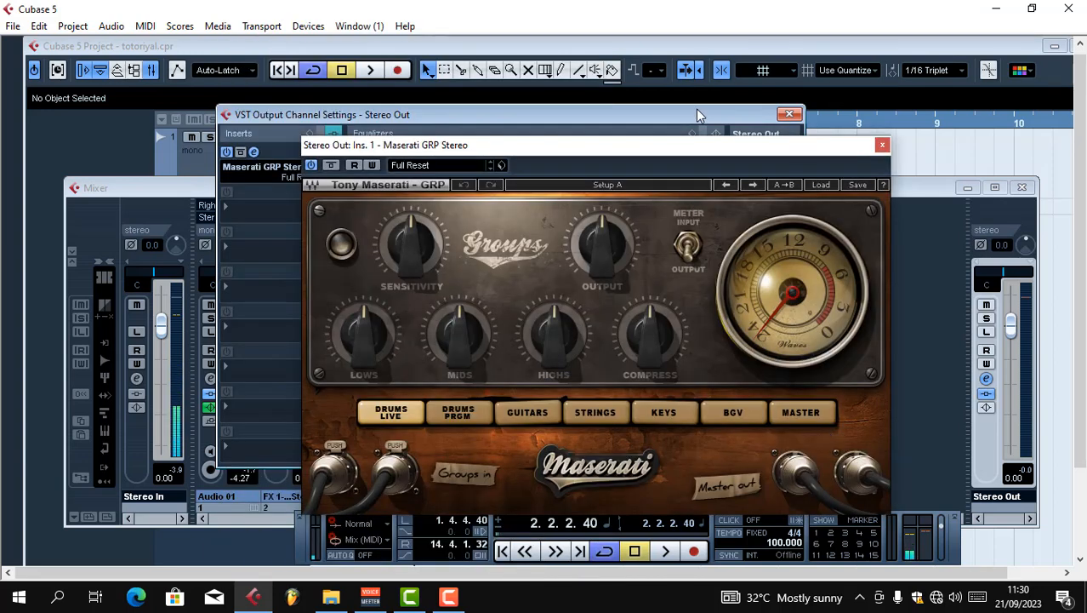
Set the Maserati GRP plug-in to Master mode and close the plug-in, channel settings and mixer windows.
left_click(803, 412)
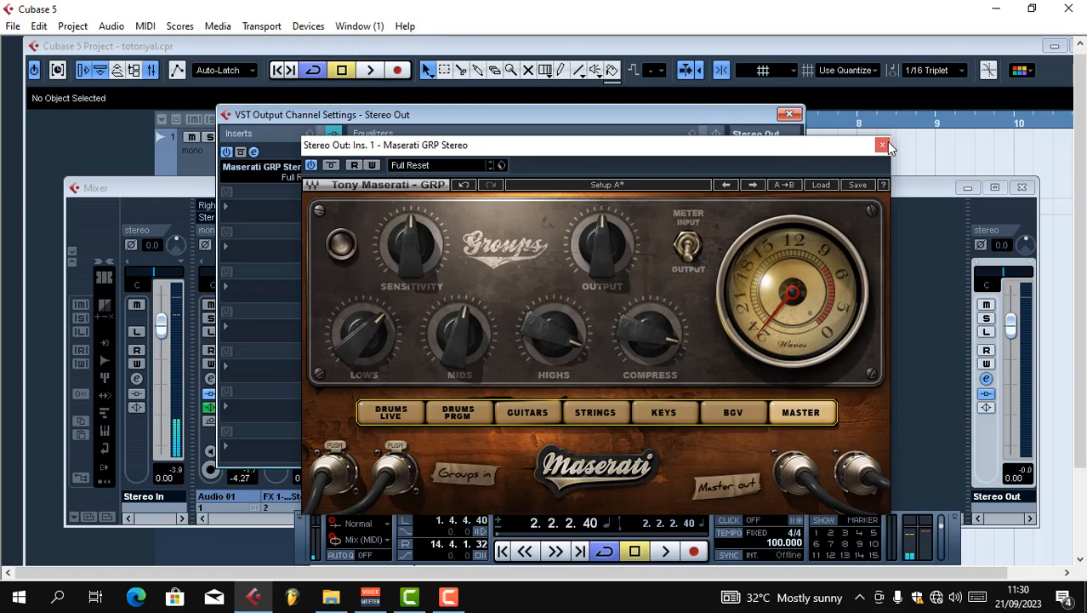
left_click(882, 144)
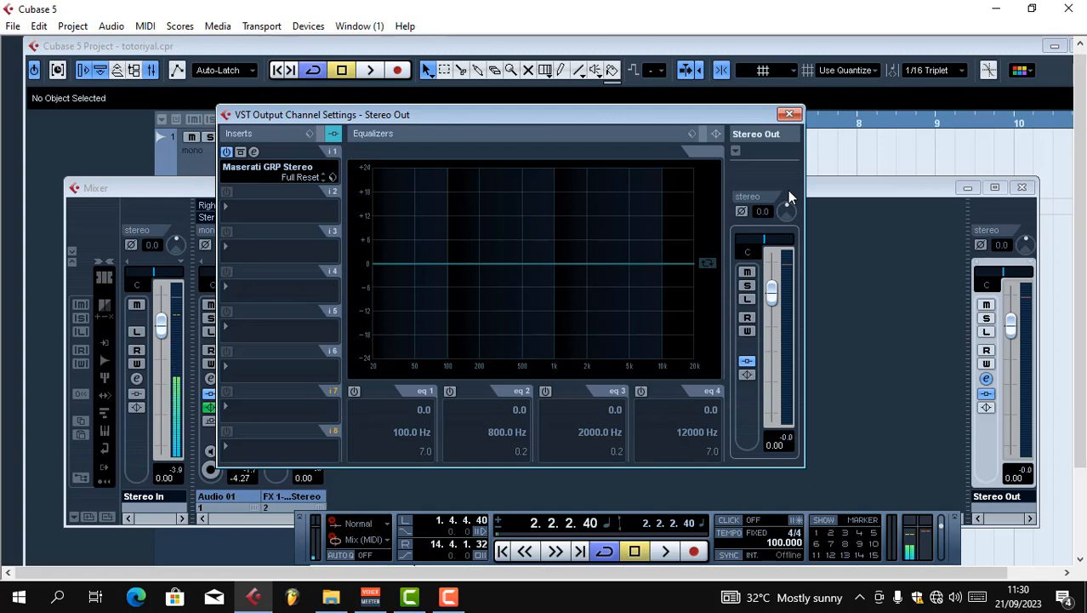
left_click(789, 114)
left_click(1024, 188)
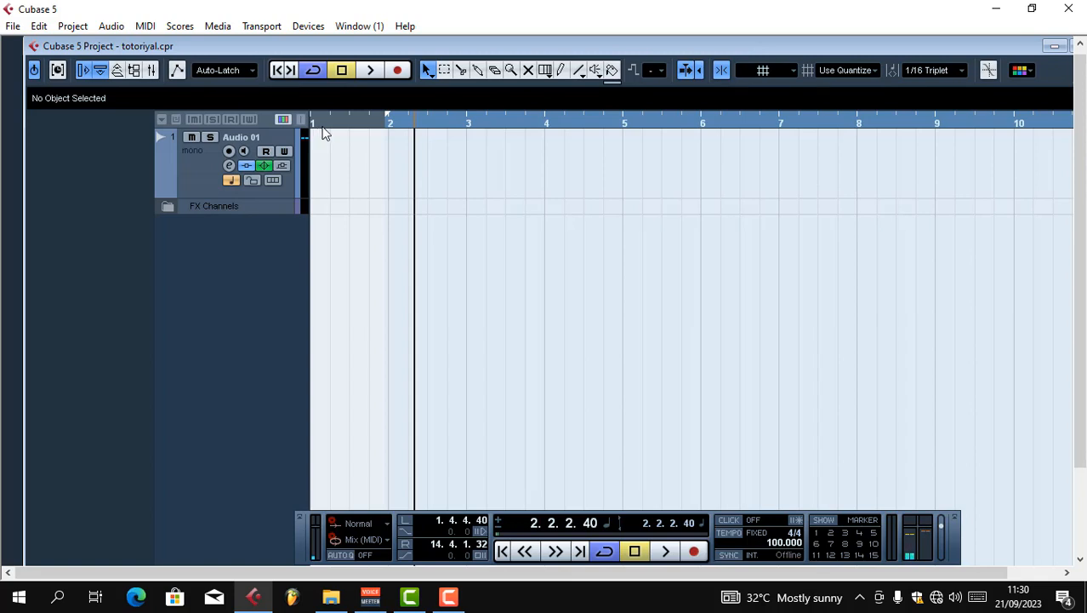
Open the Stereo Out channel settings from the mixer and remove Maserati GRP Stereo from the first insert slot.
key("F3")
left_click(987, 380)
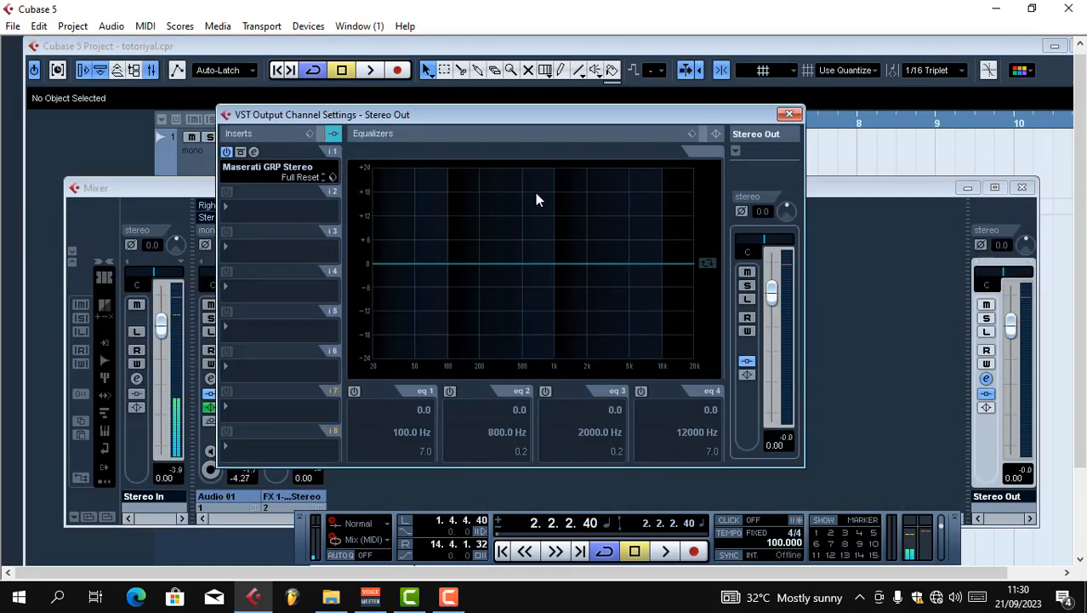
left_click(245, 160)
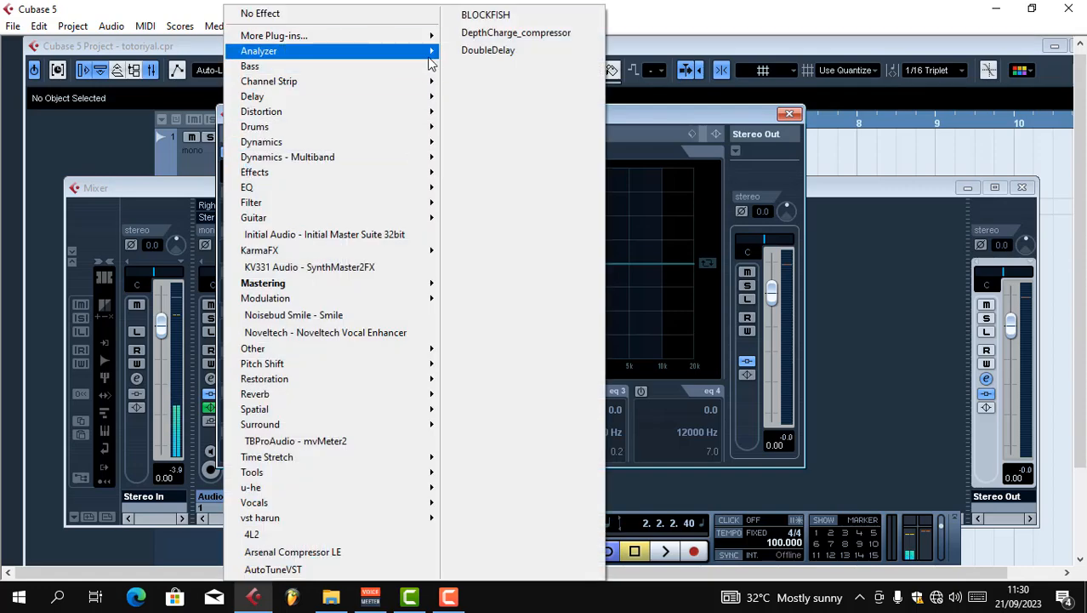
left_click(383, 15)
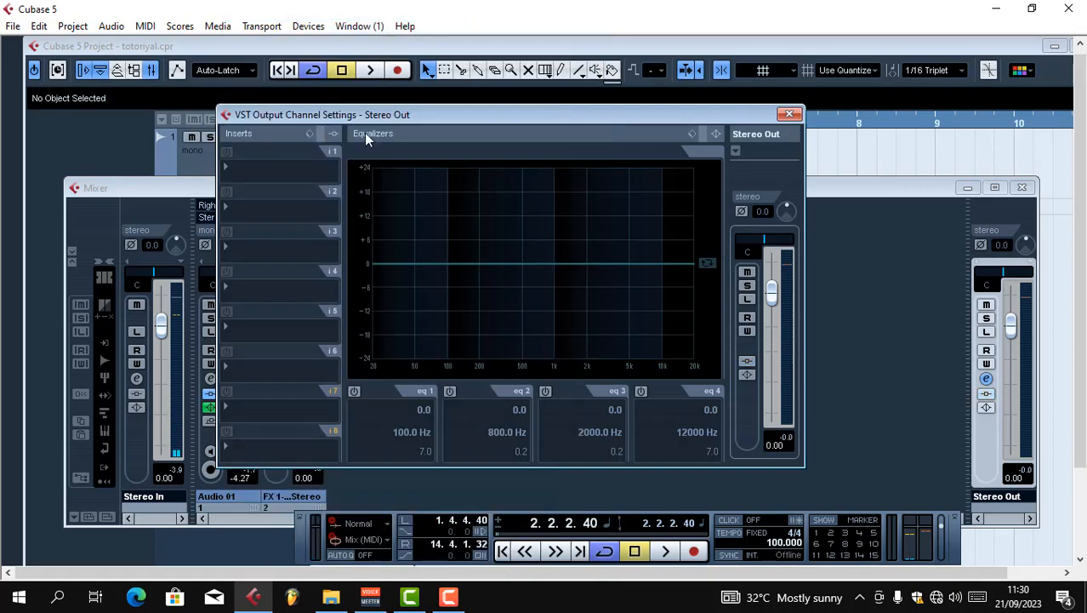
Load the mixer settings file mixmaizer.vmx from the preesets folder onto the Stereo Out channel.
left_click(230, 167)
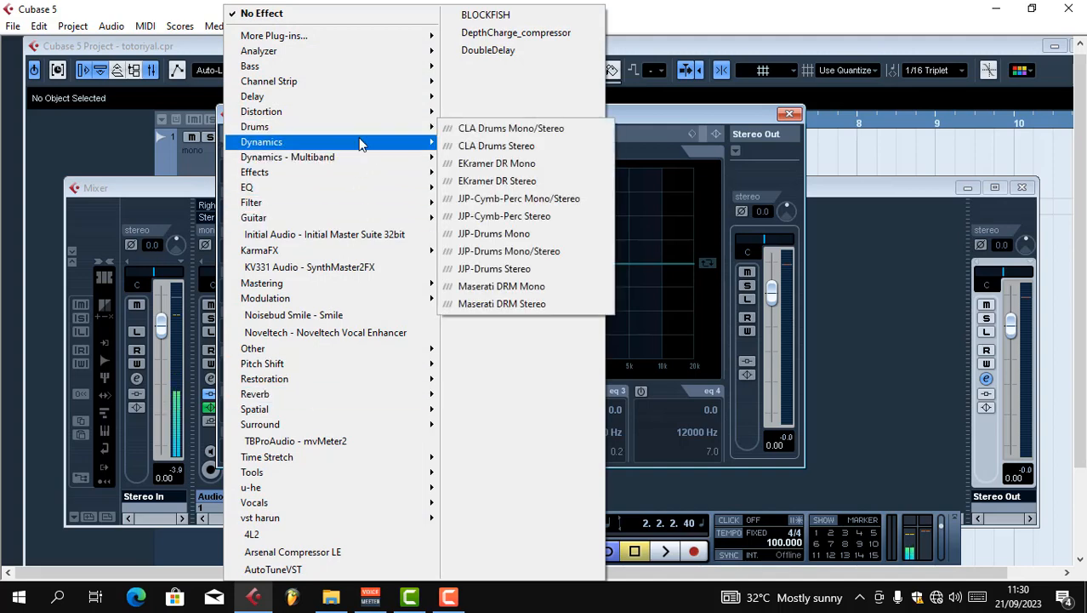
mouse_move(361, 143)
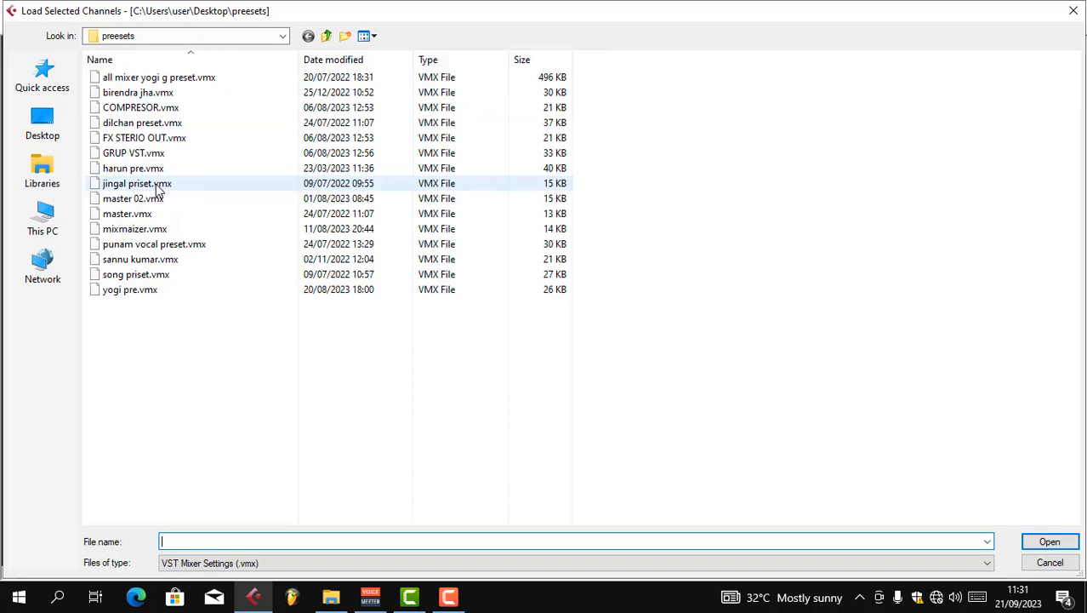
double_click(140, 229)
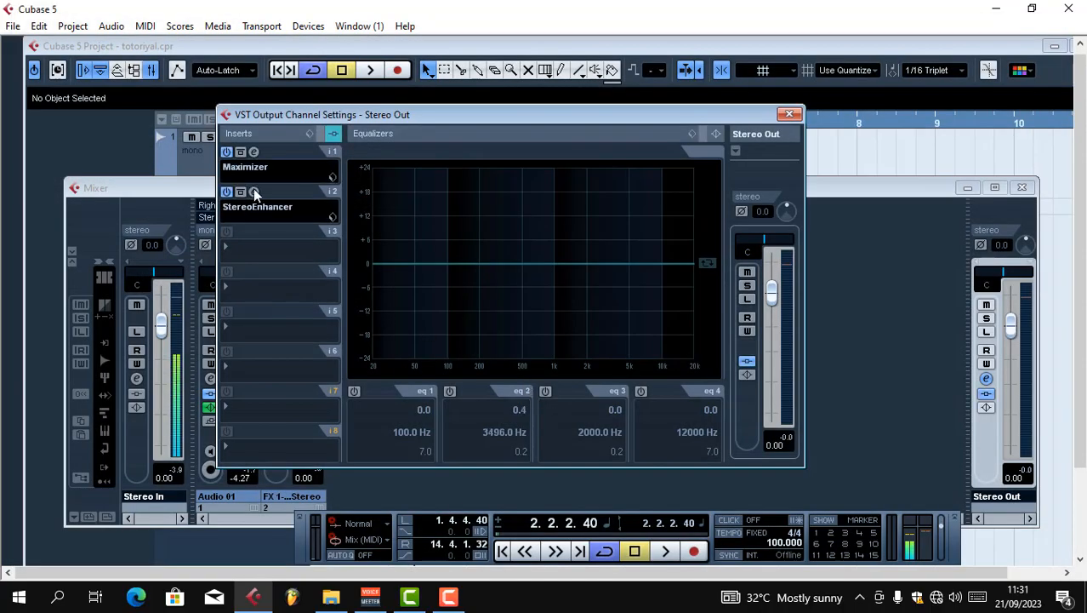
Check the Maximizer's controls in the first Stereo Out insert and switch that plug-in off.
left_click(253, 152)
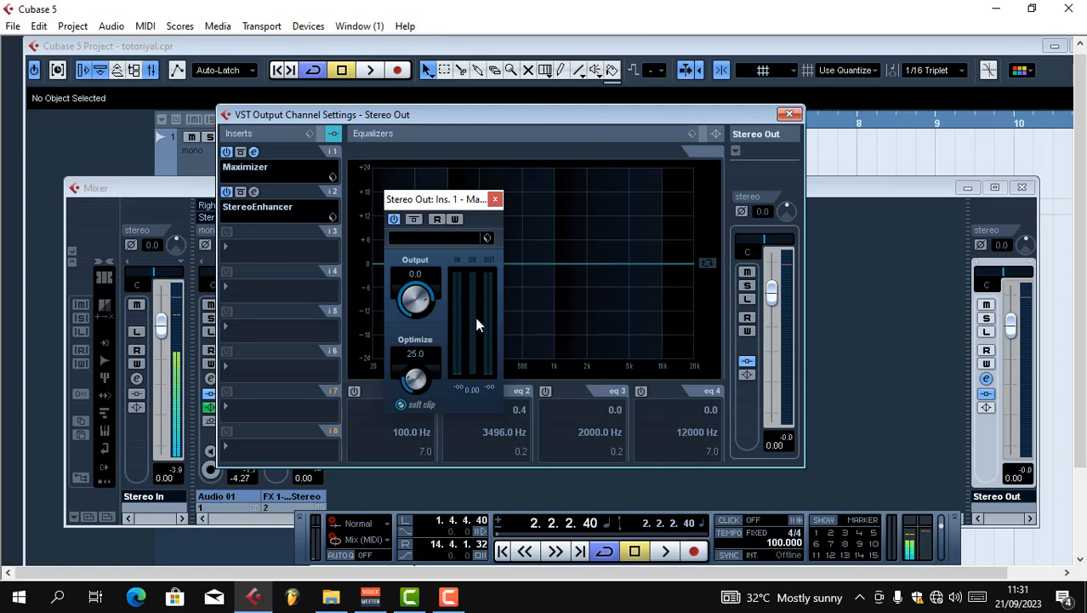
left_click(494, 200)
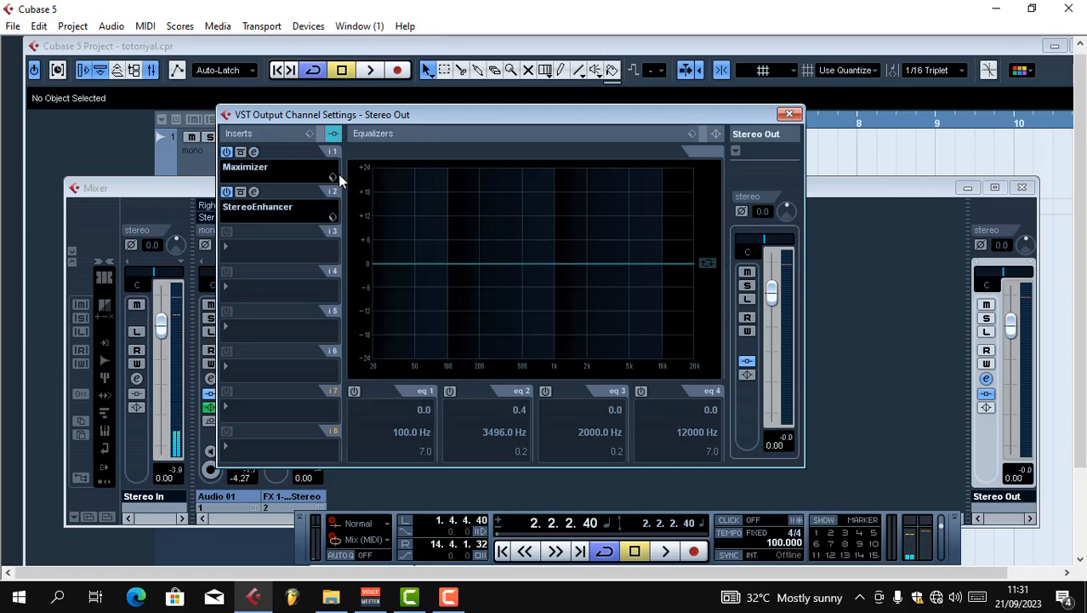
left_click(227, 151)
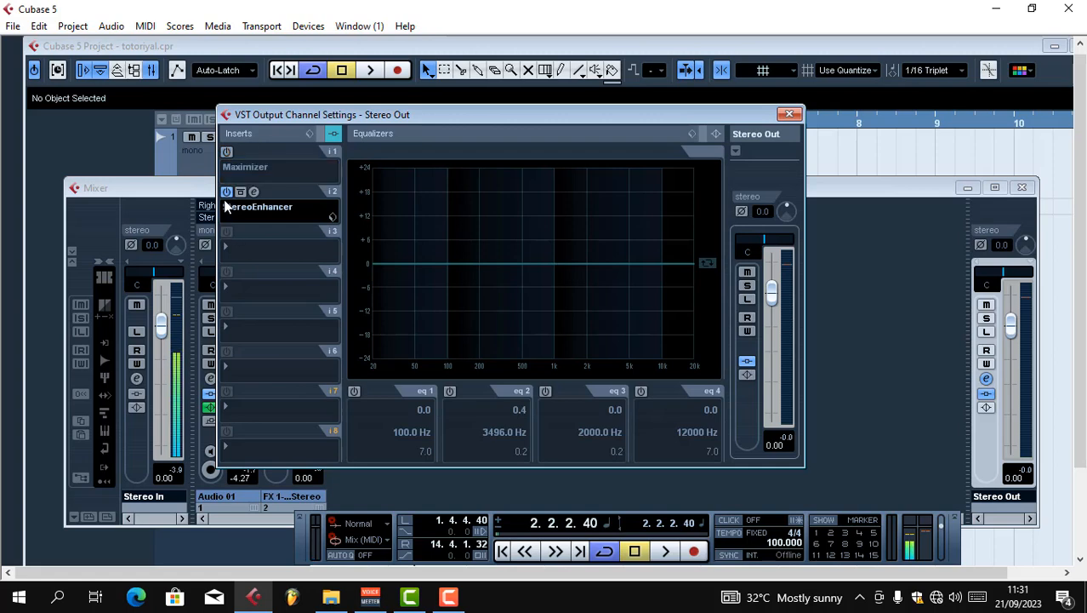
Close the Stereo Out channel settings and the mixer, and restore the main program window from its maximized state.
left_click(789, 114)
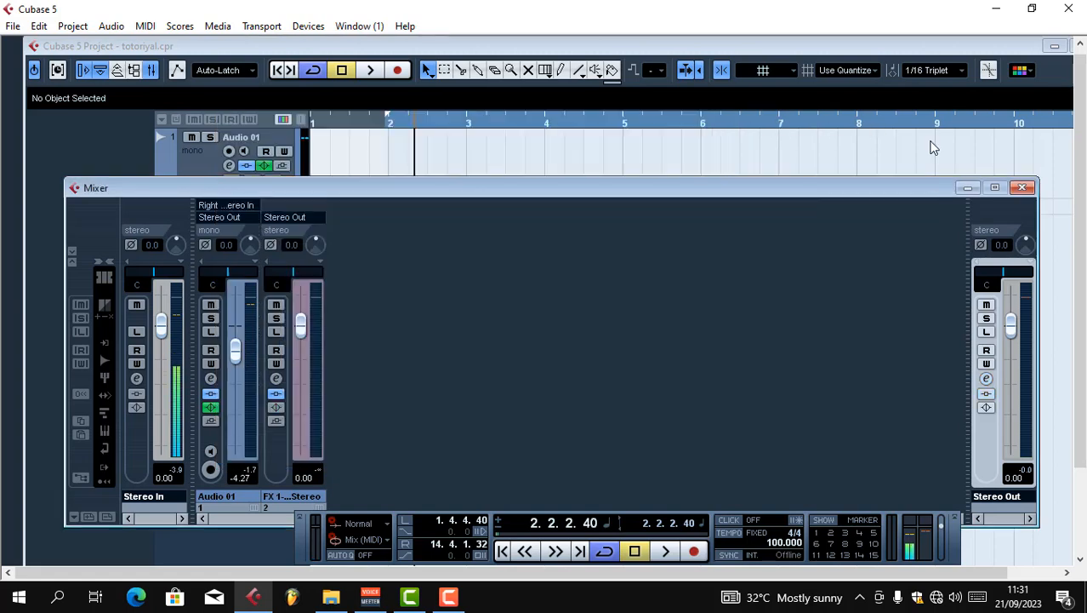
key("F3")
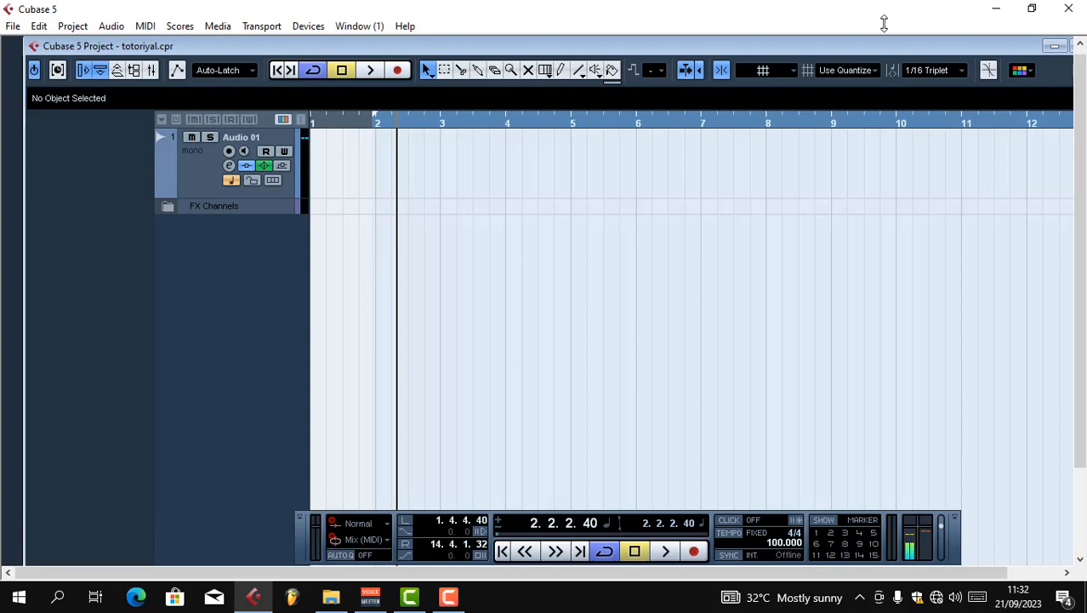
left_click_drag(952, 7, 892, 34)
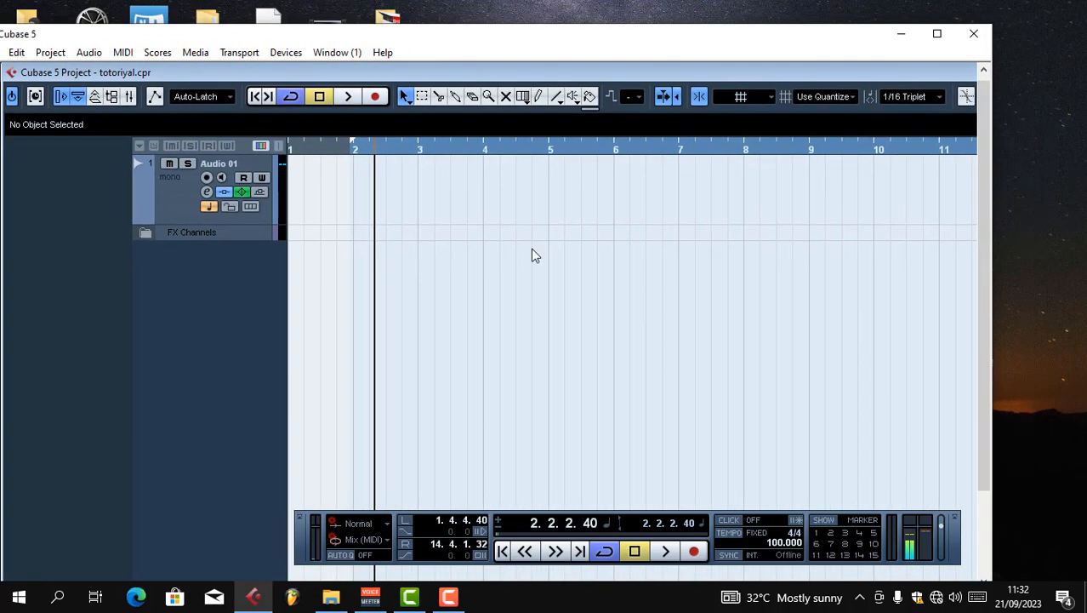